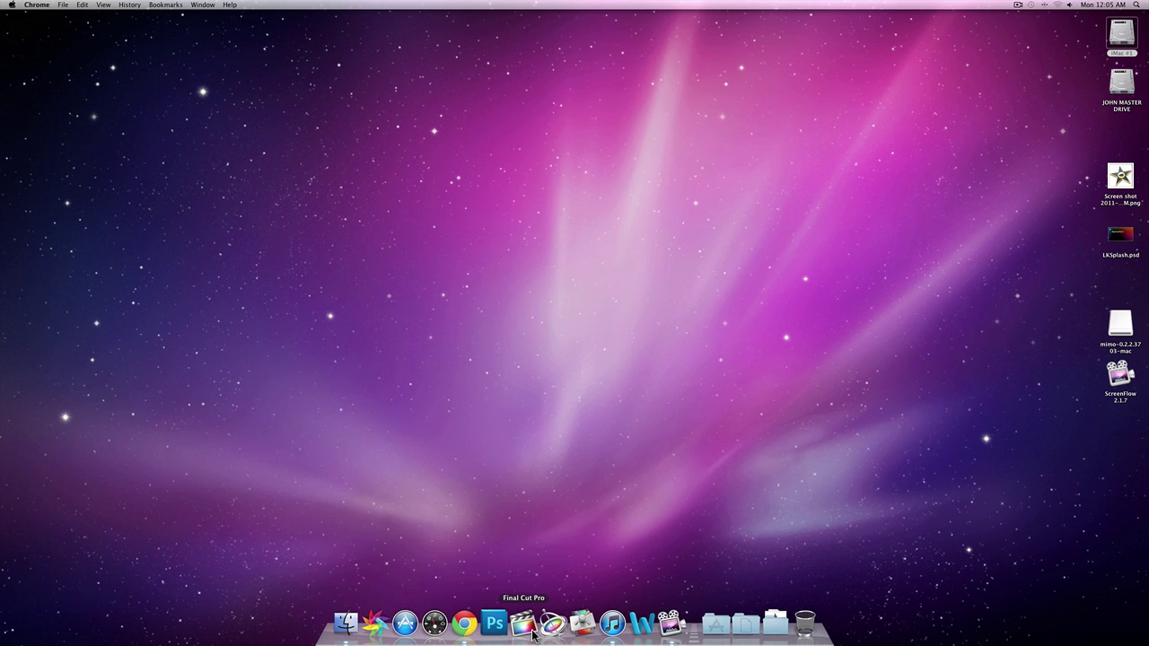
# Step: Launch Final Cut Pro from its Dock icon's menu, then quit it
pyautogui.rightClick(527, 623)
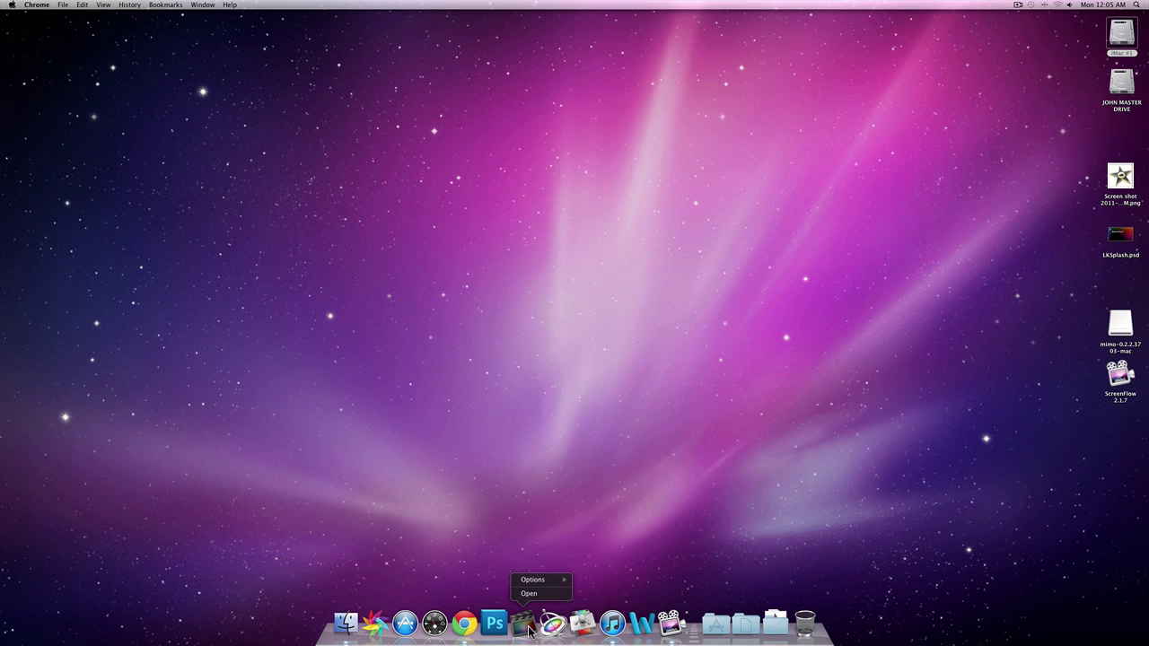
pyautogui.click(477, 573)
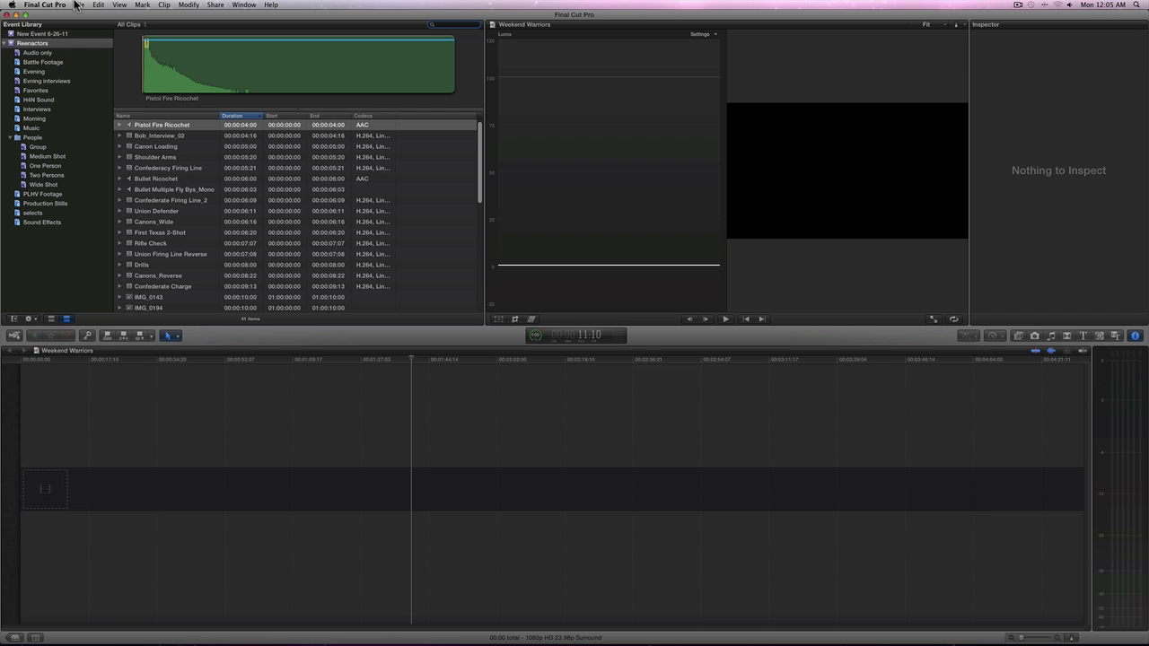
pyautogui.click(44, 4)
pyautogui.click(57, 124)
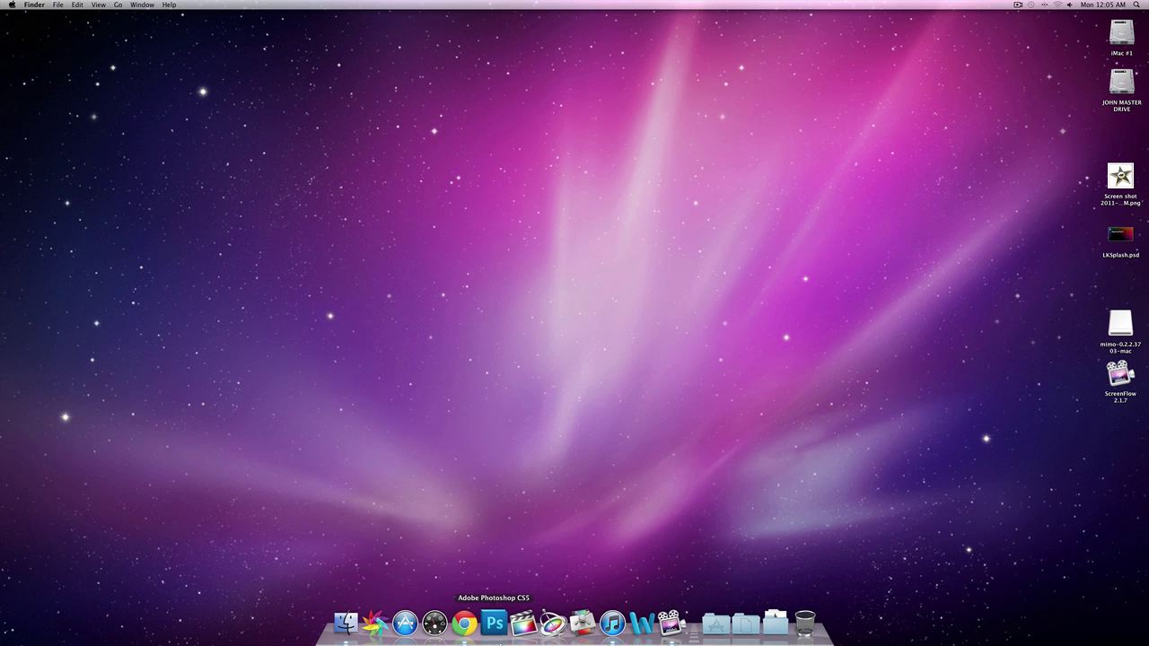
# Step: Relaunch and quit Final Cut Pro, then relaunch it to confirm the iMovie PRO splash
pyautogui.click(523, 624)
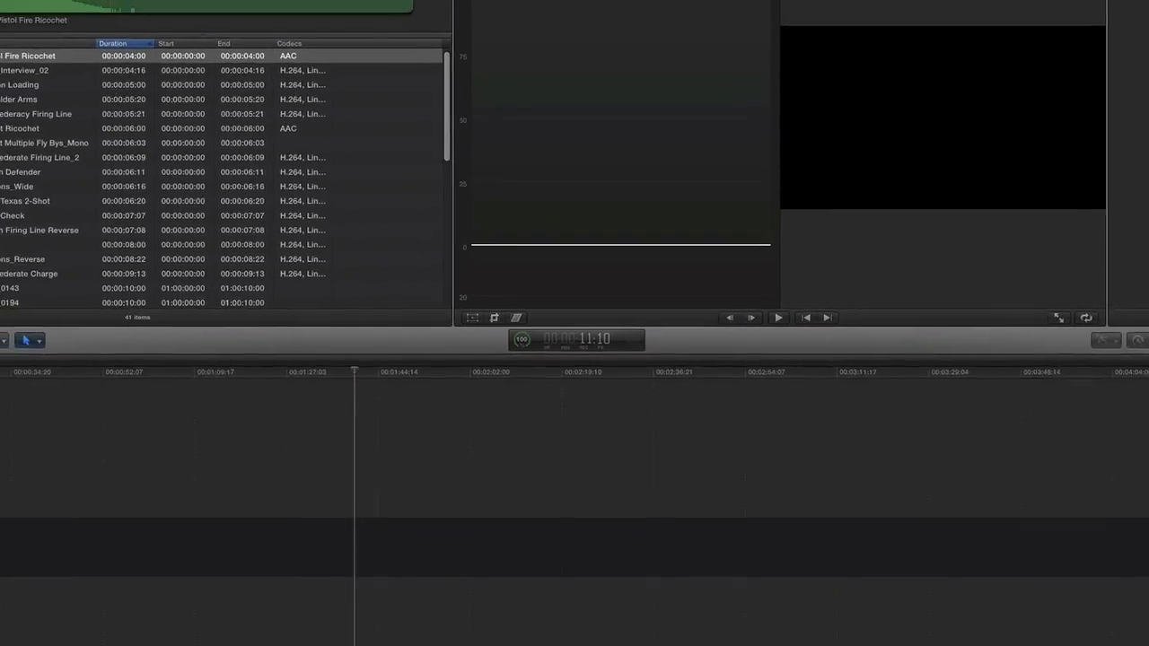
pyautogui.click(45, 5)
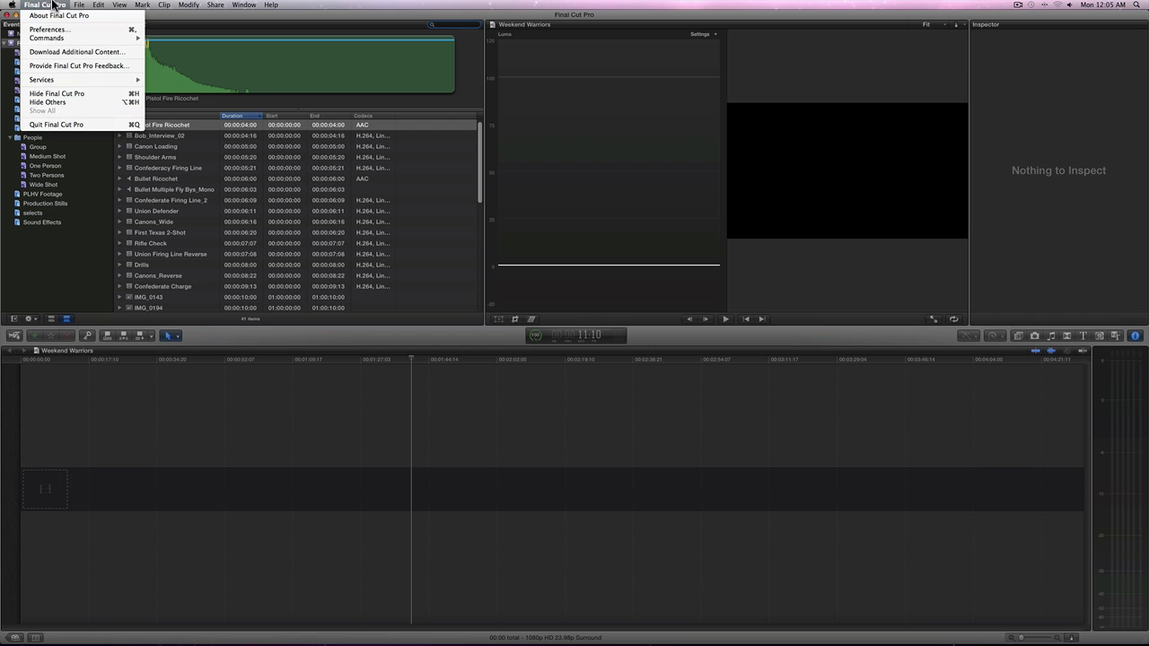
pyautogui.click(71, 123)
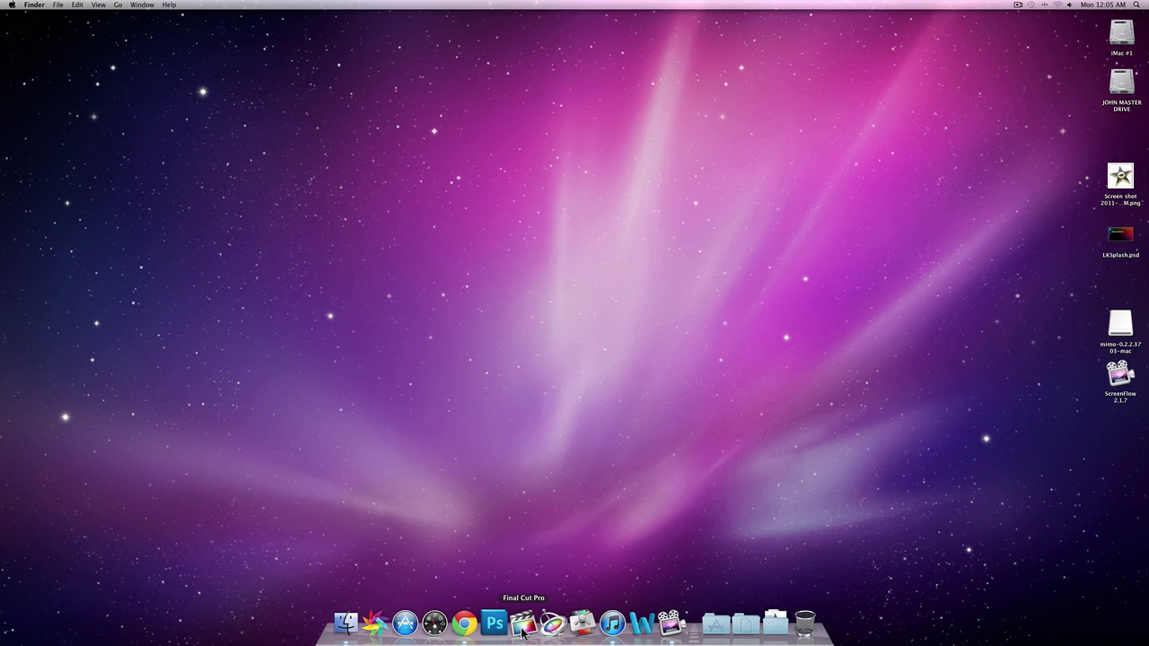
pyautogui.click(524, 625)
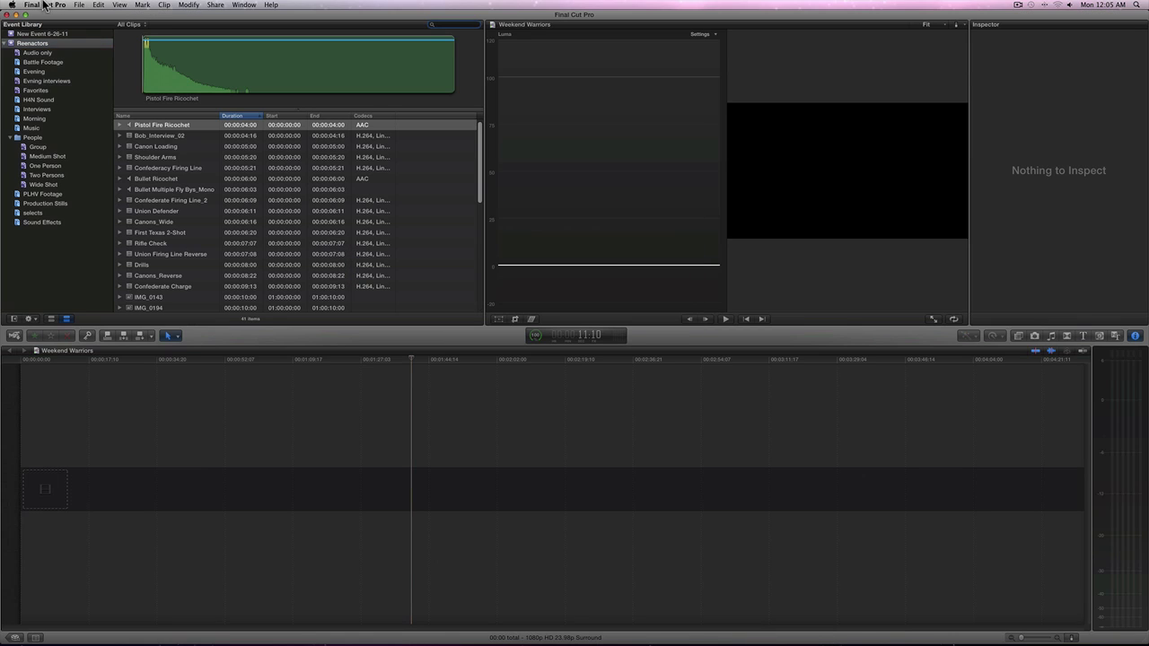
pyautogui.click(45, 5)
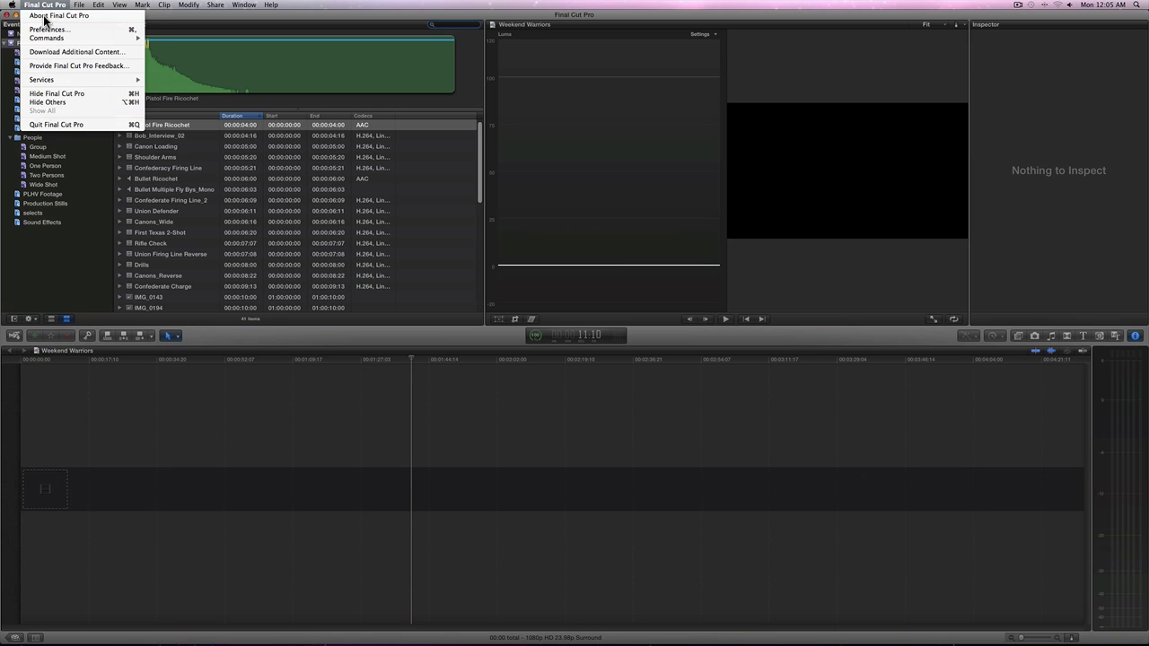